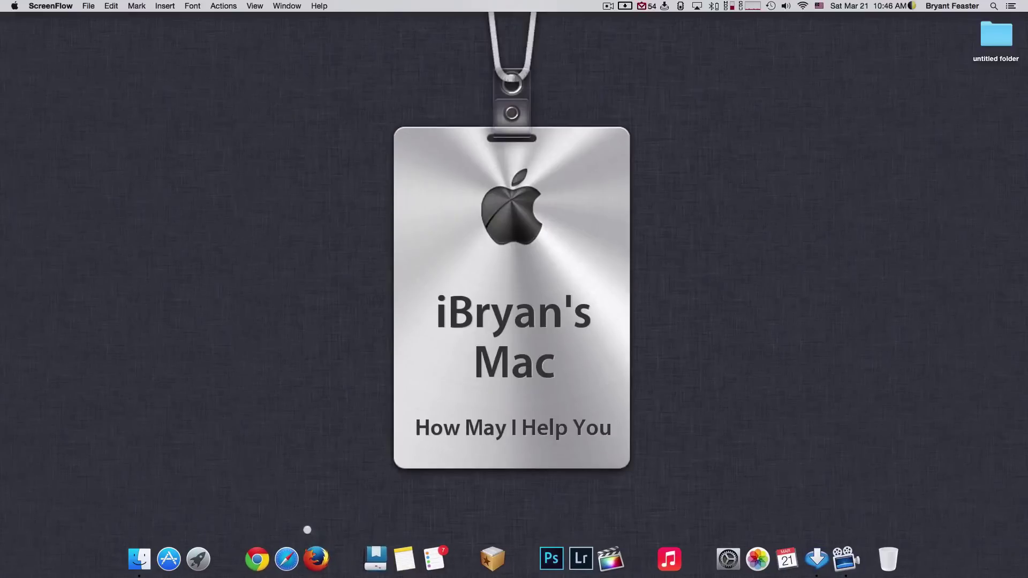
# Close the leftover Extensions preferences and open a Safari window on Google, nudged slightly higher
pyautogui.click(288, 557)
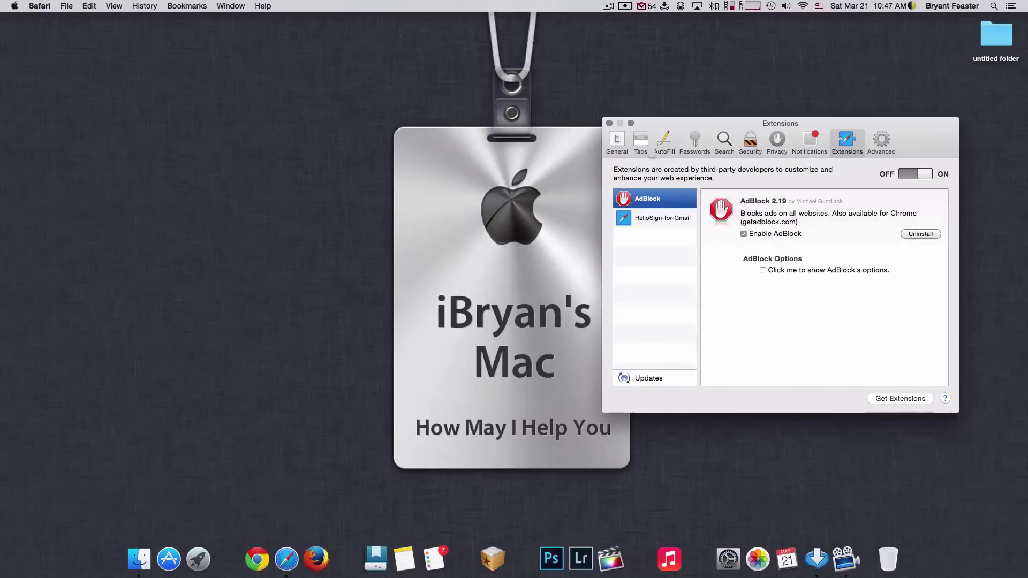
pyautogui.click(609, 123)
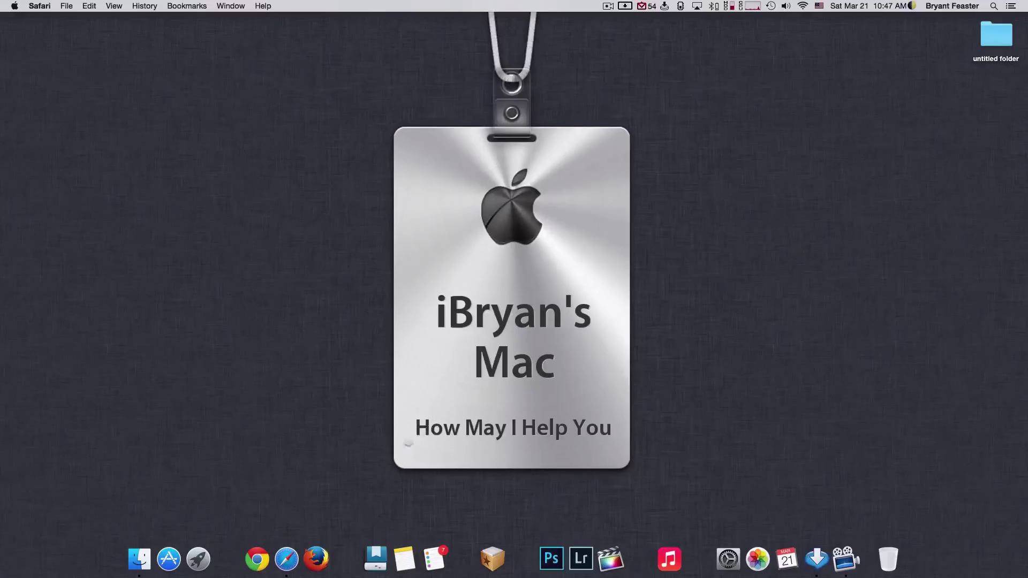
pyautogui.click(286, 559)
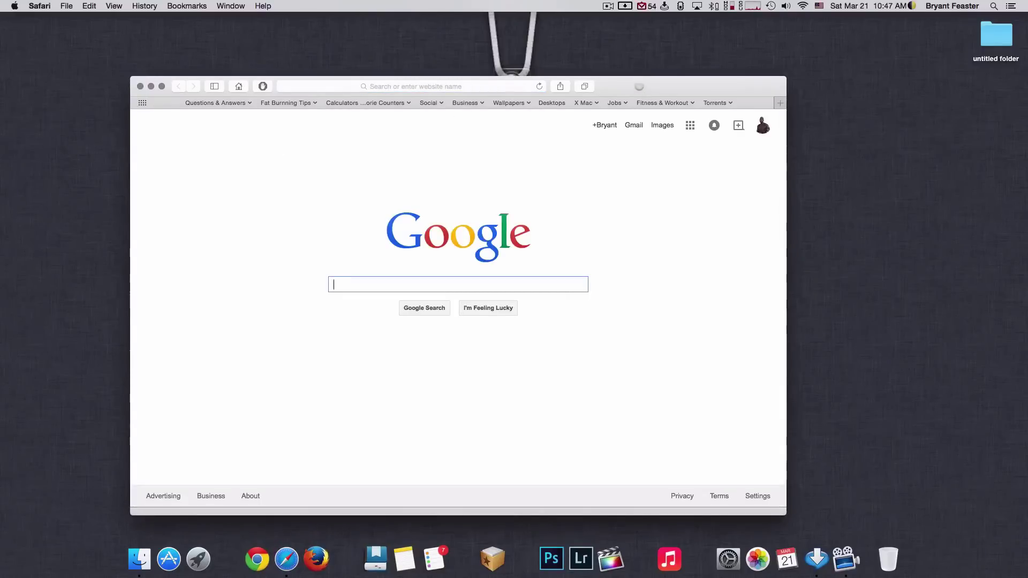
pyautogui.moveTo(637, 86); pyautogui.dragTo(634, 78)
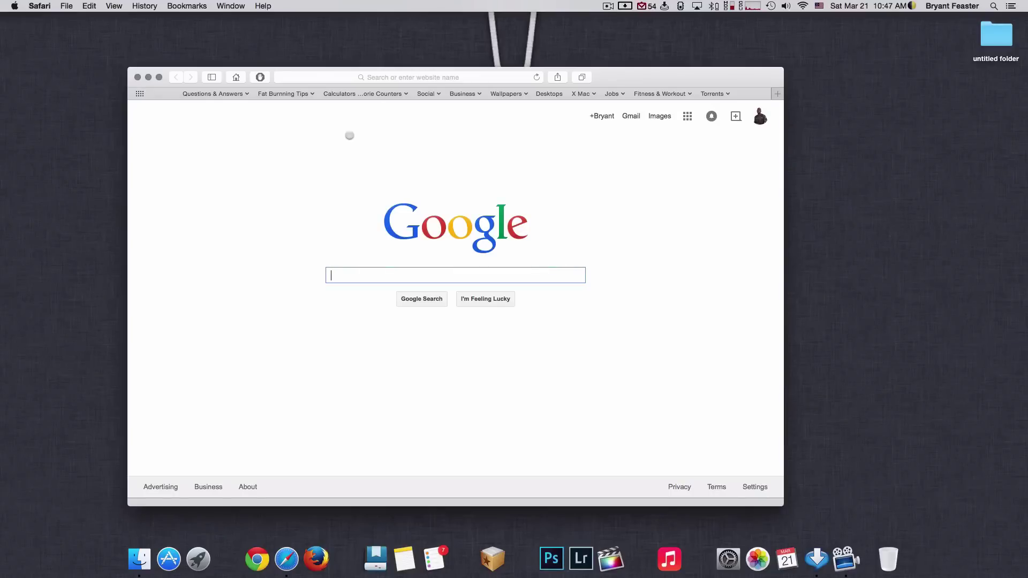
pyautogui.click(349, 137)
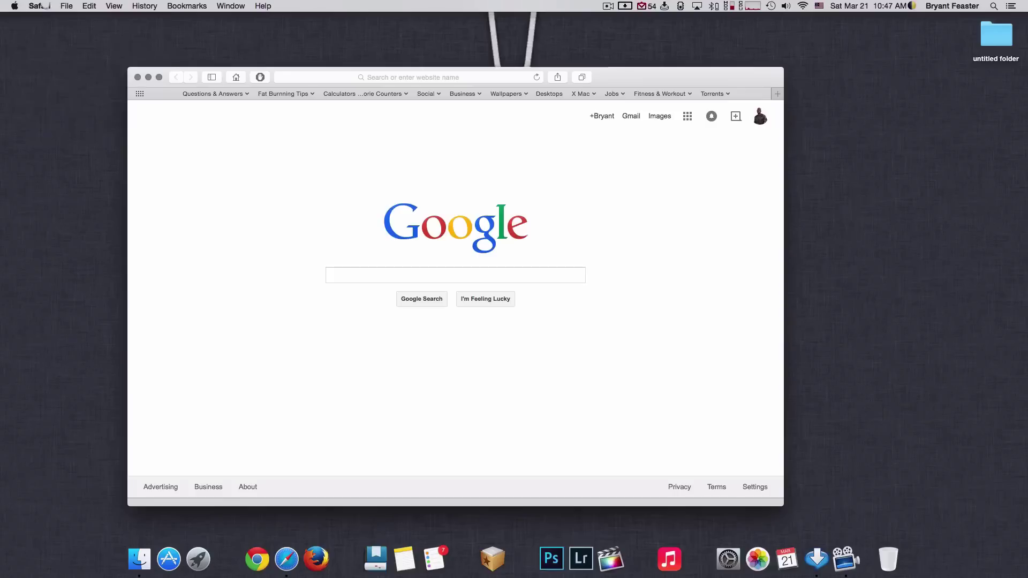
pyautogui.click(46, 6)
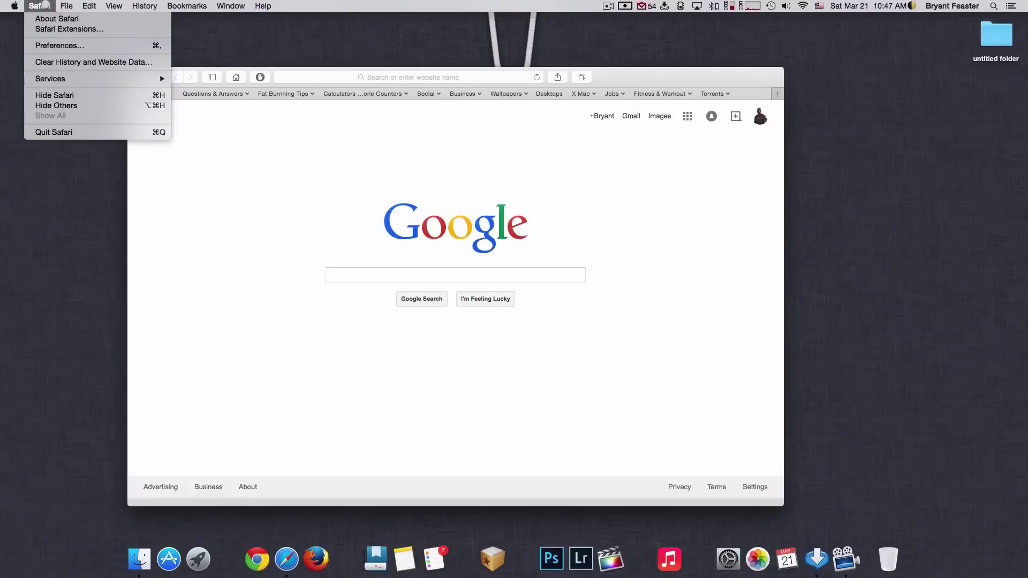
pyautogui.click(68, 45)
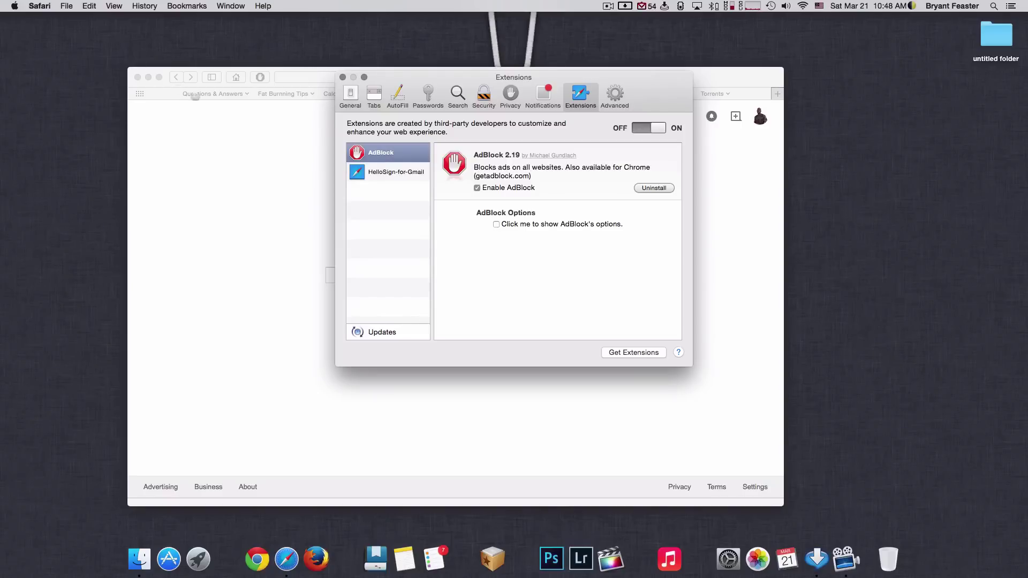
pyautogui.click(351, 94)
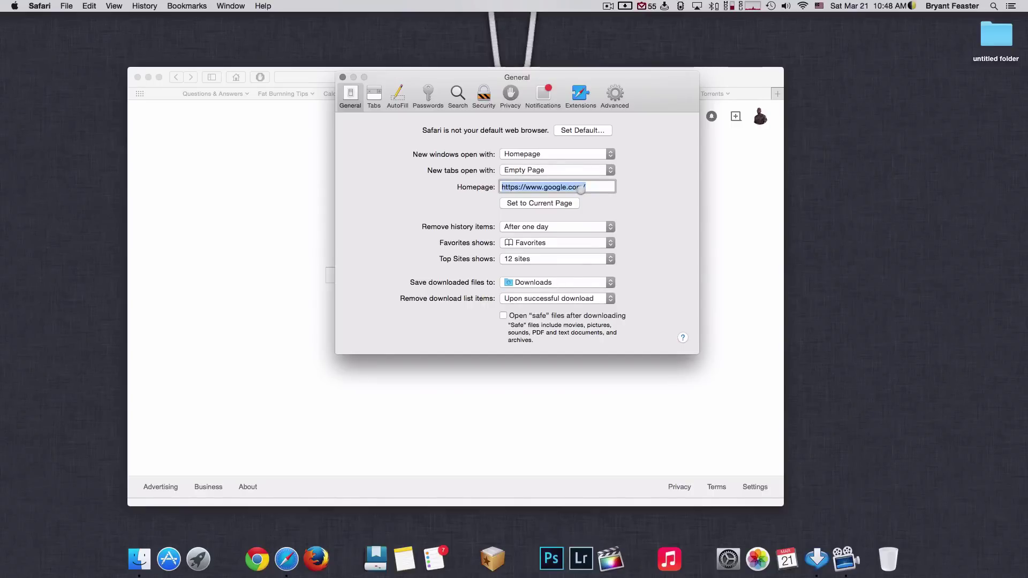
pyautogui.click(590, 188)
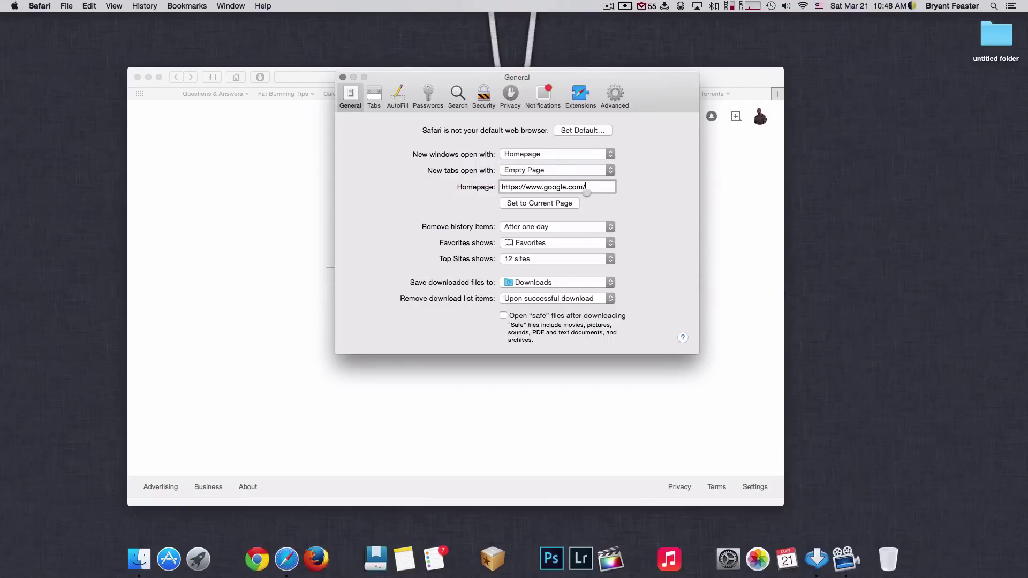
pyautogui.click(458, 96)
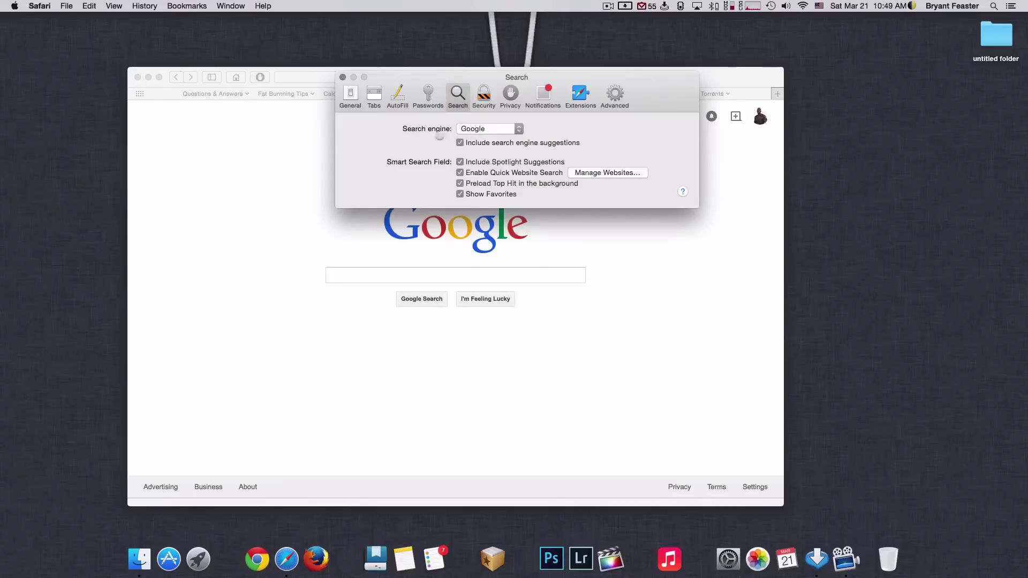
pyautogui.click(476, 130)
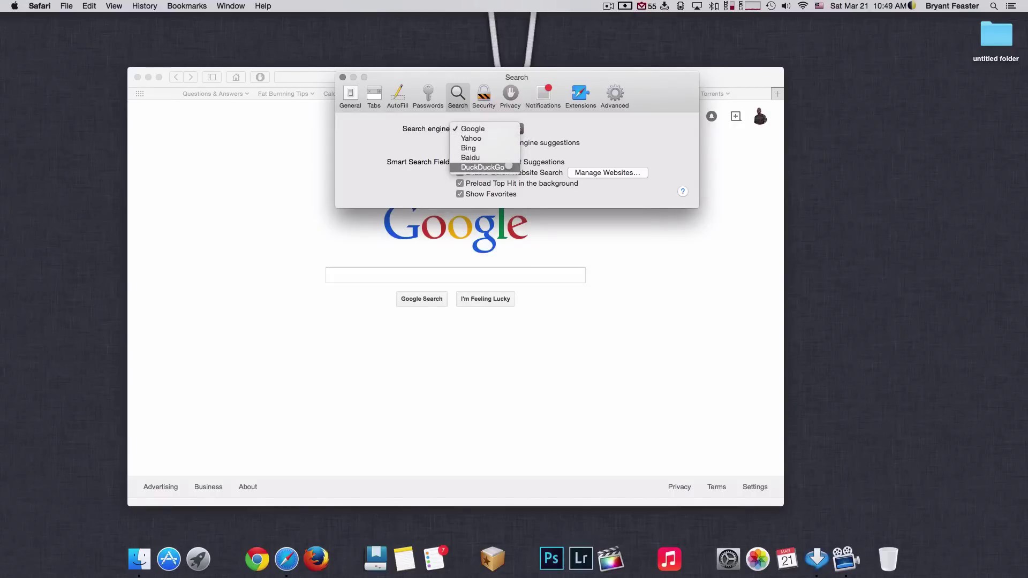
pyautogui.click(538, 132)
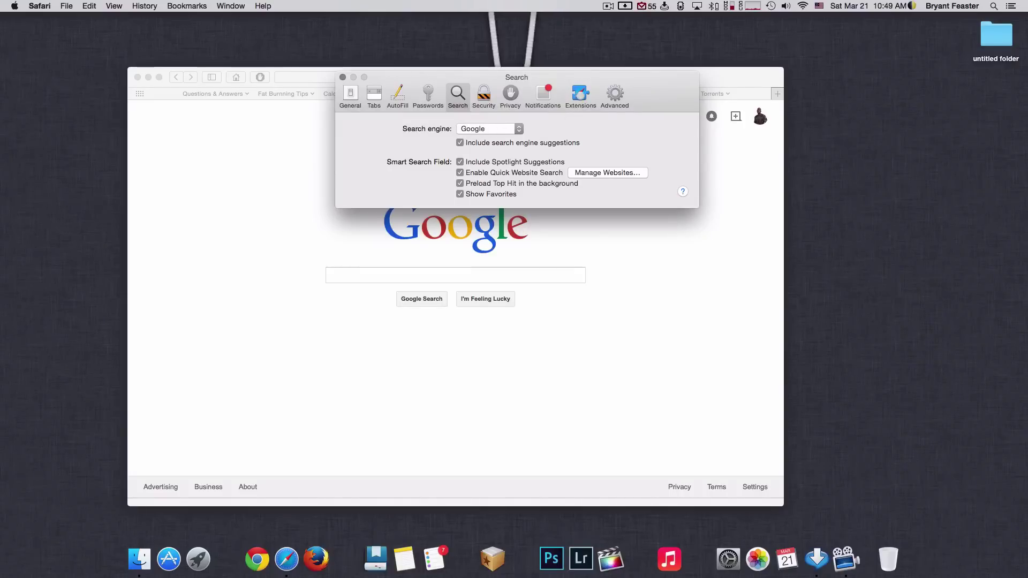
# Inspect the AdBlock and HelloSign-for-Gmail extensions, then close the Preferences window
pyautogui.click(580, 95)
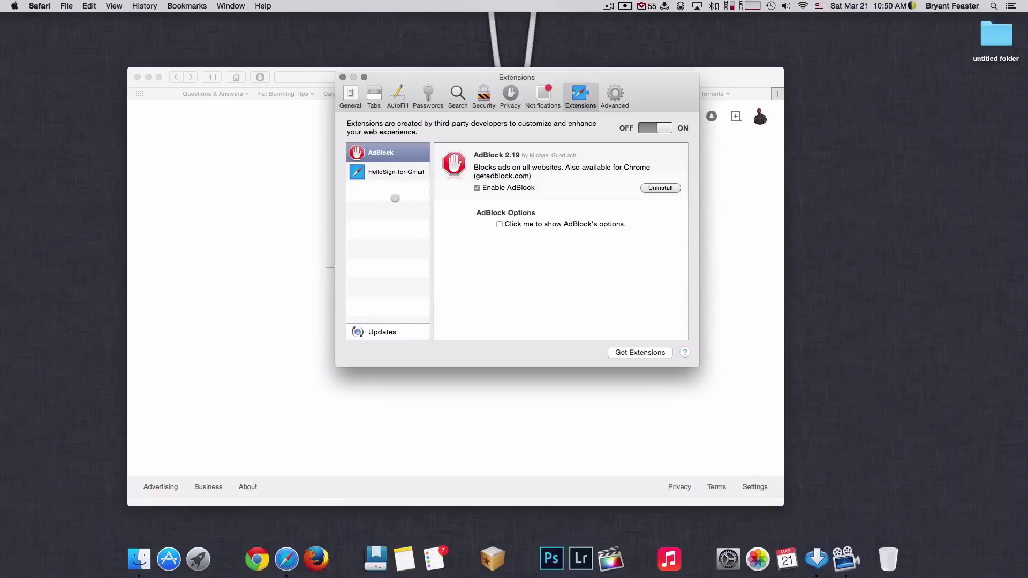
pyautogui.click(398, 172)
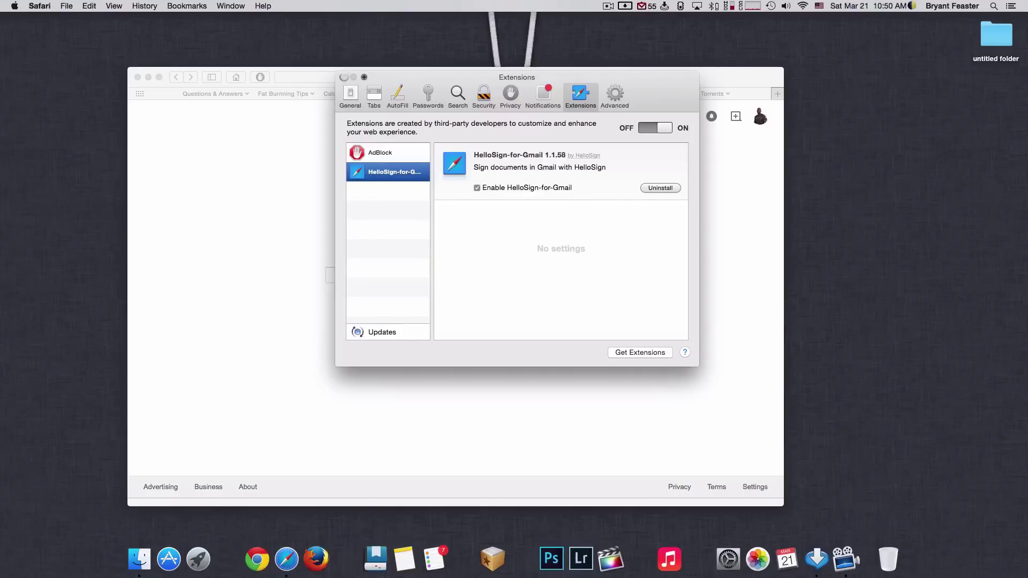
pyautogui.click(344, 77)
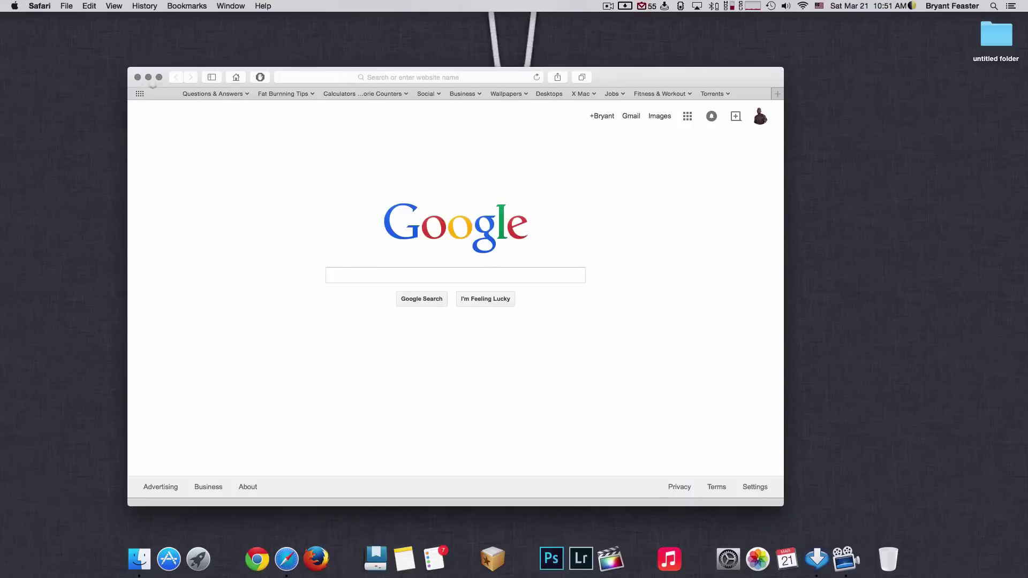
# Close Safari's browser window and bring up a Finder window on the Desktop folder
pyautogui.click(137, 77)
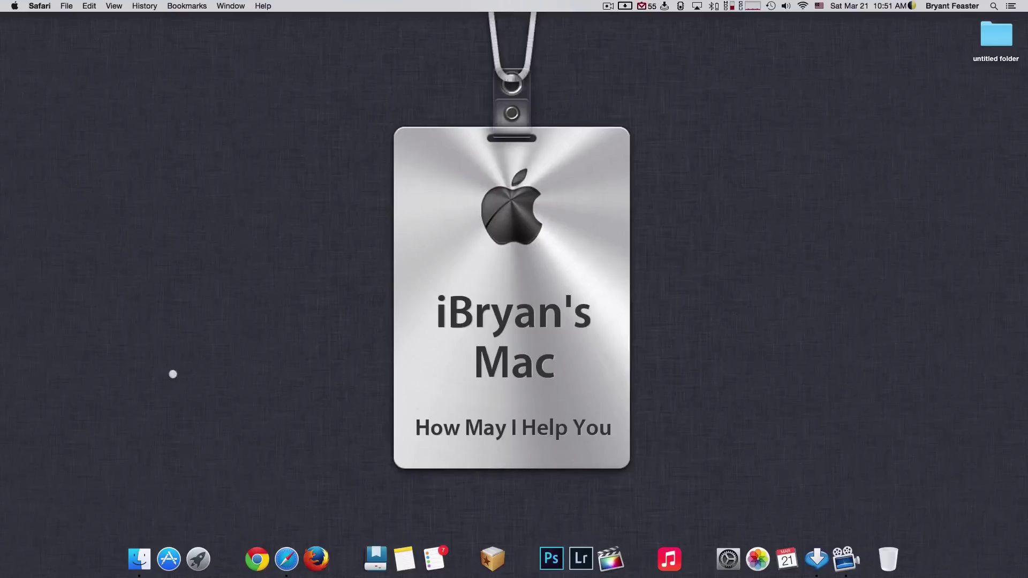
pyautogui.click(139, 558)
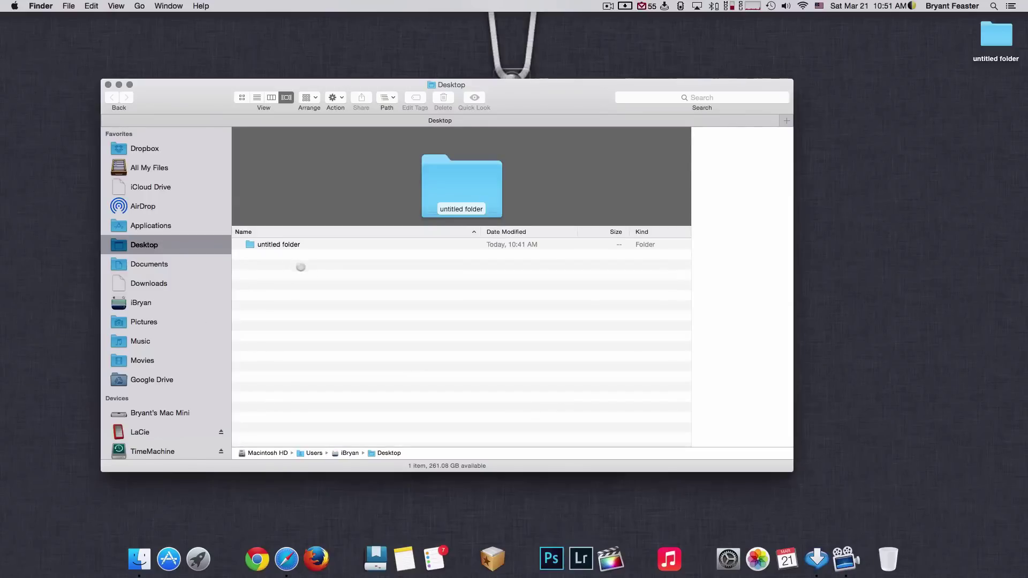
# Stretch the Desktop Finder window larger so its sidebar also shows the Tags
pyautogui.moveTo(792, 471); pyautogui.dragTo(905, 530)
pyautogui.moveTo(897, 81); pyautogui.dragTo(944, 30)
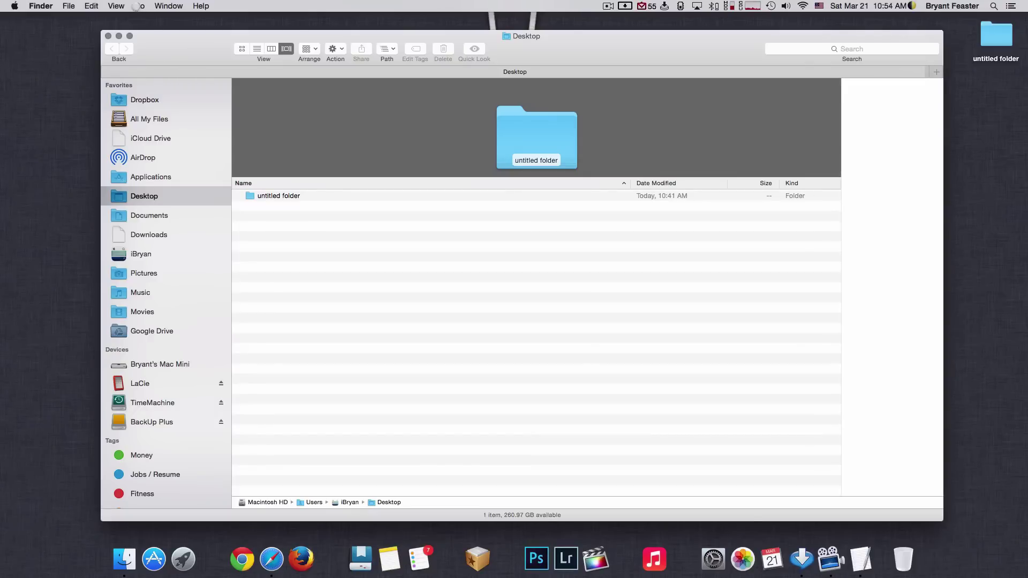
# Switch the Desktop window to column view and open Go to Folder with the old /usr/lib/libimckit.dylib path erased
pyautogui.click(121, 6)
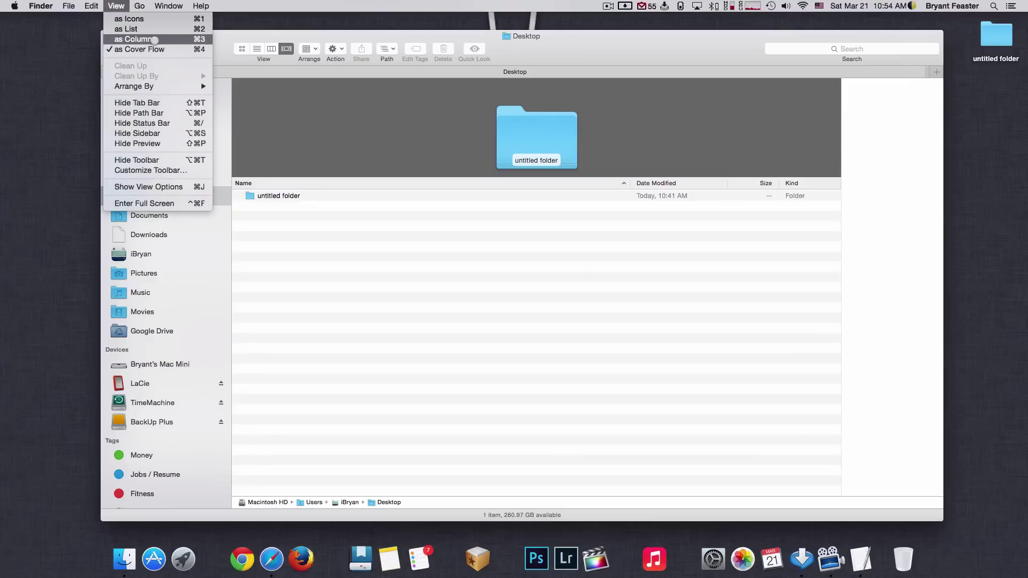
pyautogui.click(153, 39)
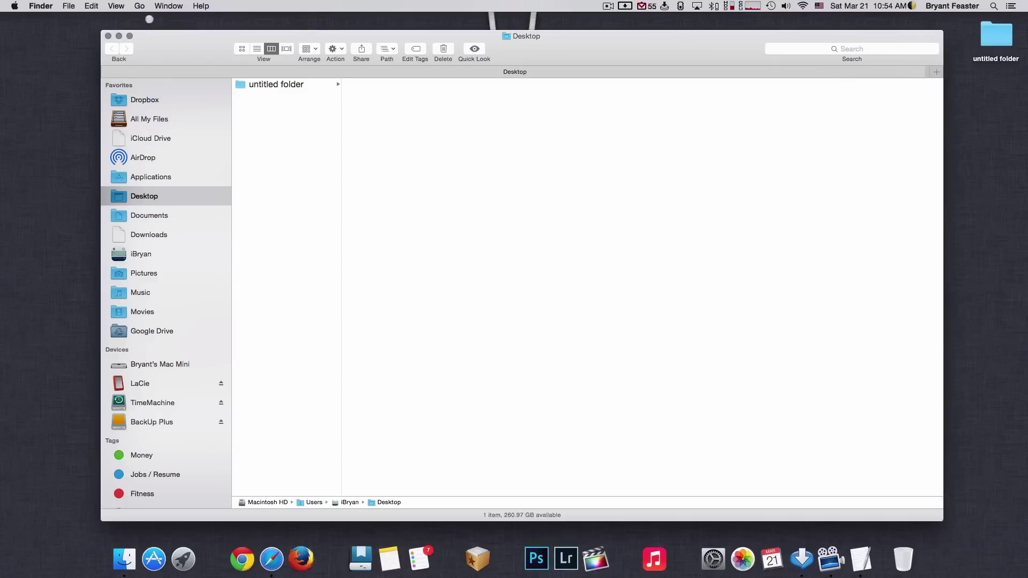
pyautogui.click(140, 6)
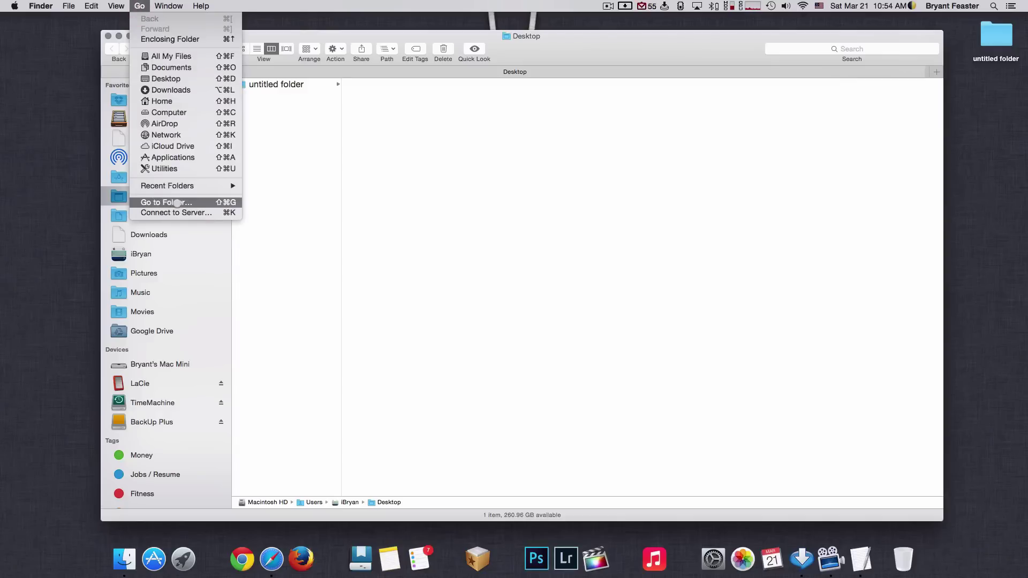
pyautogui.click(164, 203)
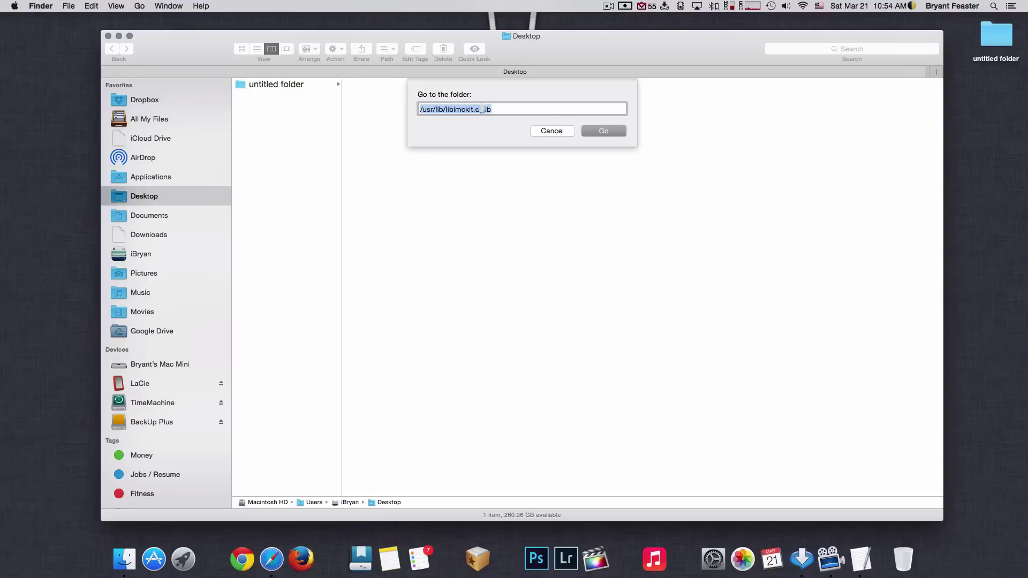
pyautogui.click(518, 111)
pyautogui.moveTo(515, 111); pyautogui.dragTo(415, 111)
pyautogui.press('BackSpace')
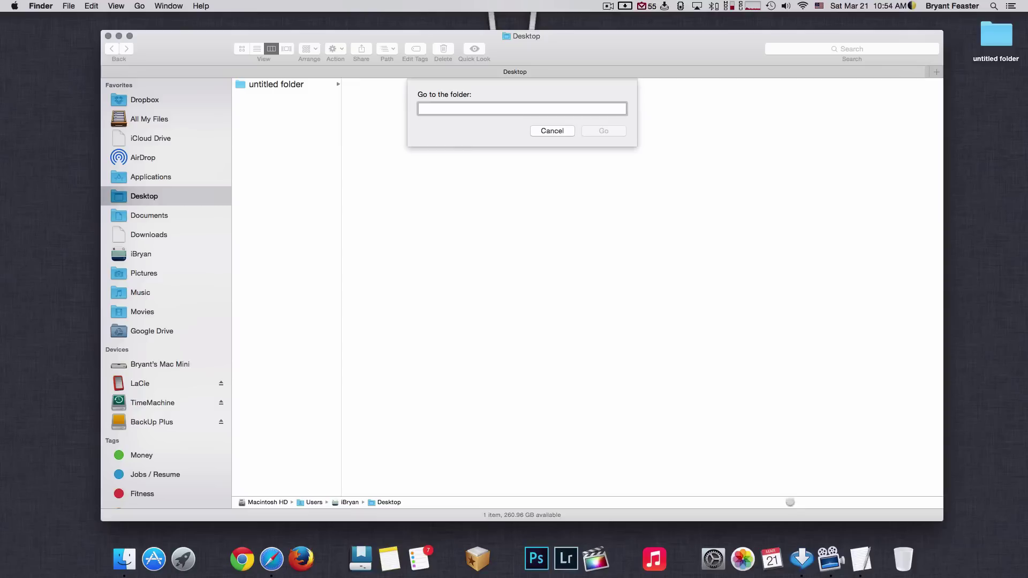
# Bring the TextEdit adware path list forward and highlight its first line, /System/Library/Frameworks/v.framework
pyautogui.click(860, 557)
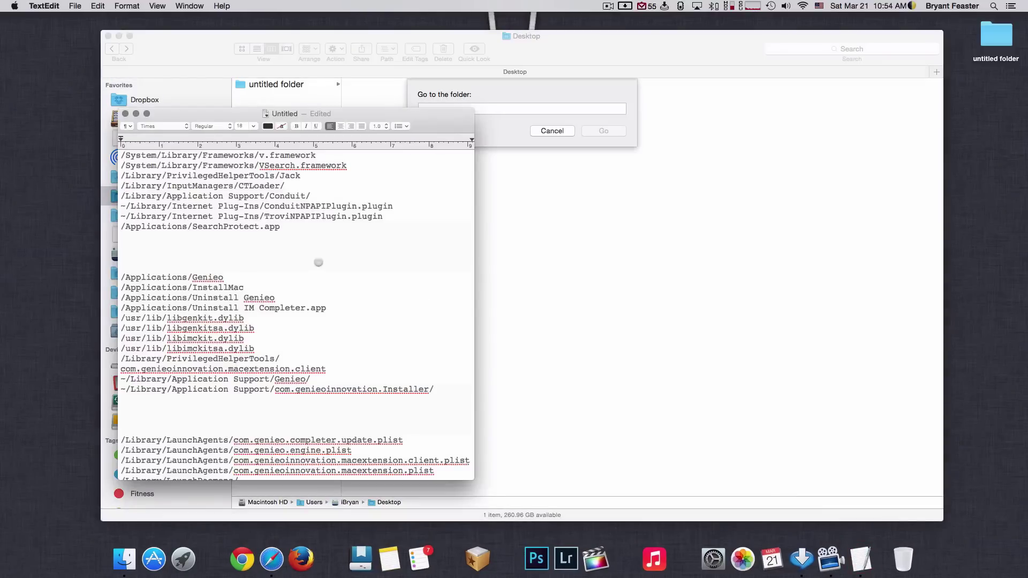
pyautogui.scroll(-5, 318, 262)
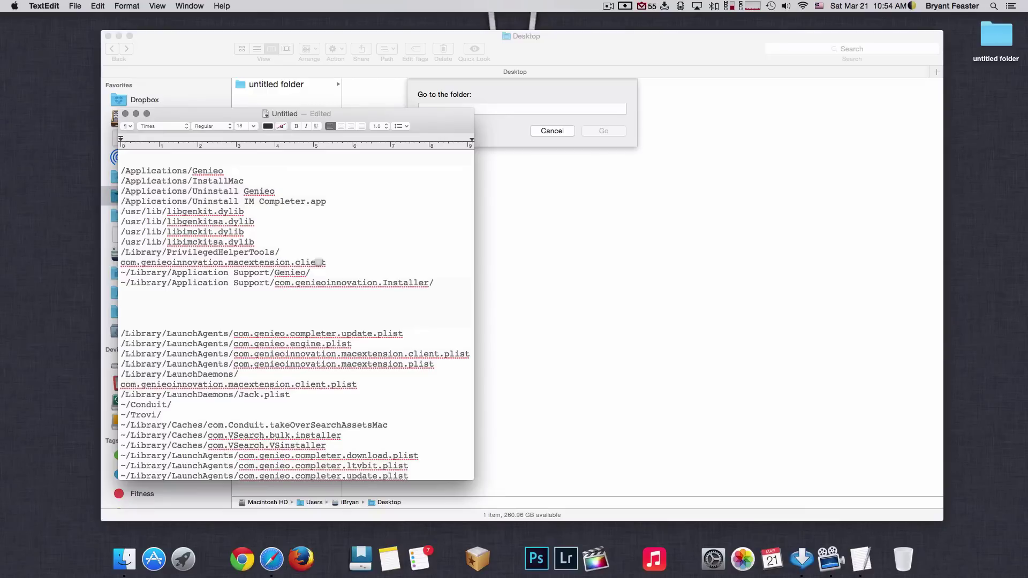
pyautogui.scroll(-5, 319, 262)
pyautogui.scroll(10, 318, 262)
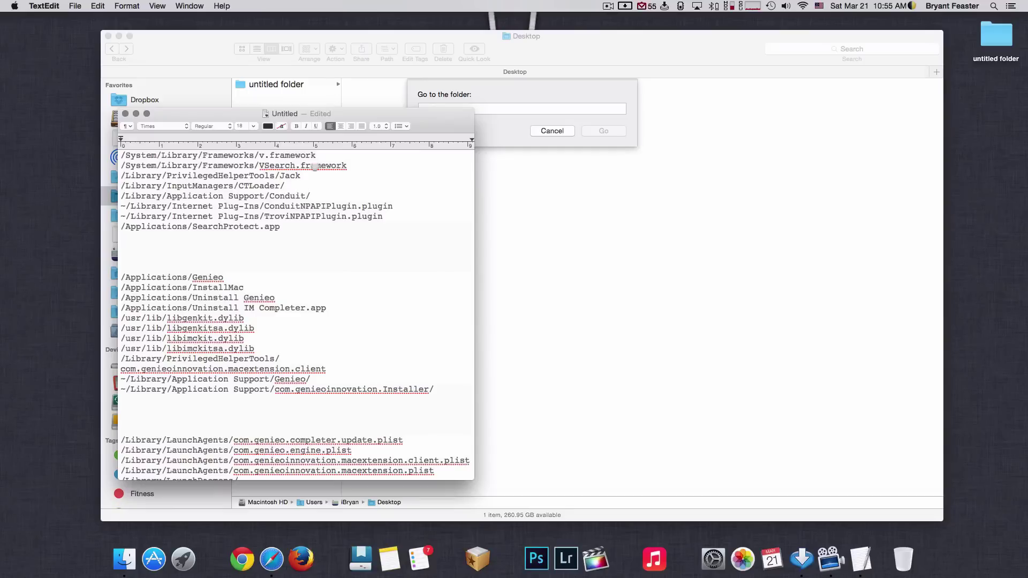
pyautogui.moveTo(327, 155); pyautogui.dragTo(196, 509)
pyautogui.scroll(10, 336, 257)
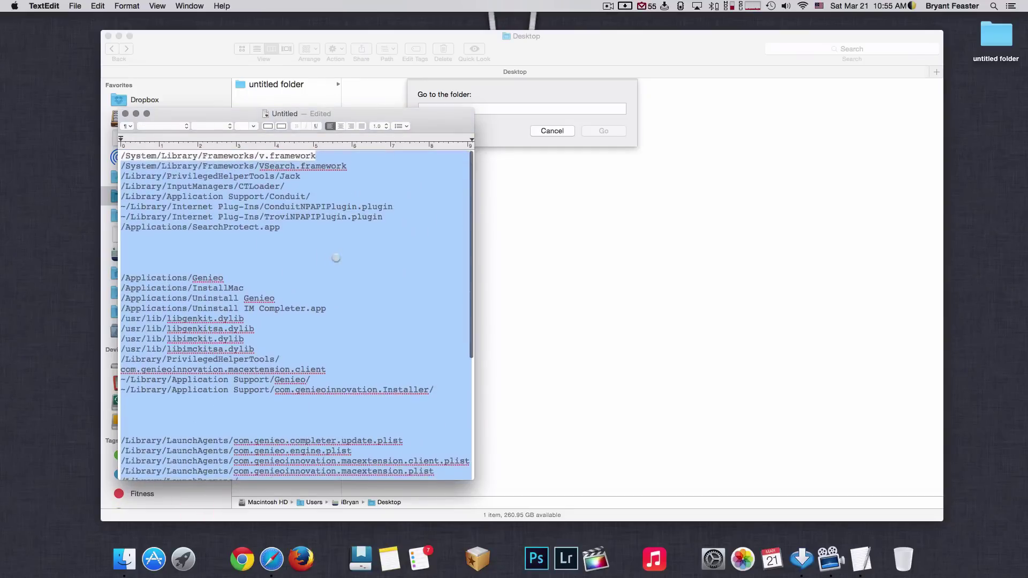
pyautogui.click(336, 258)
# Paste /System/Library/Frameworks/v.framework into Go to Folder, see it can't be found, and clear it
pyautogui.moveTo(316, 156); pyautogui.dragTo(119, 146)
pyautogui.press('super+c')
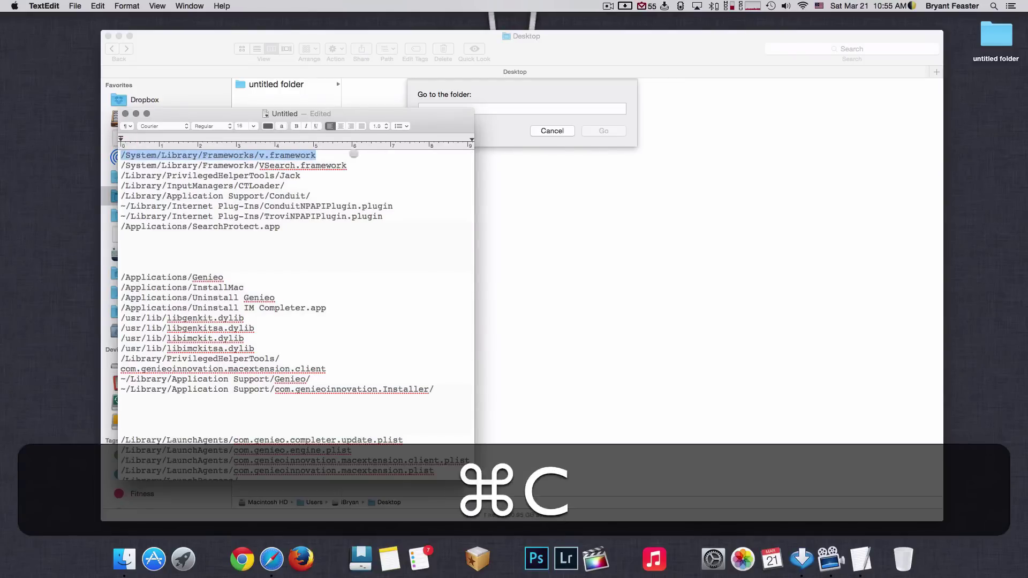
pyautogui.click(477, 98)
pyautogui.click(460, 108)
pyautogui.press('super+v')
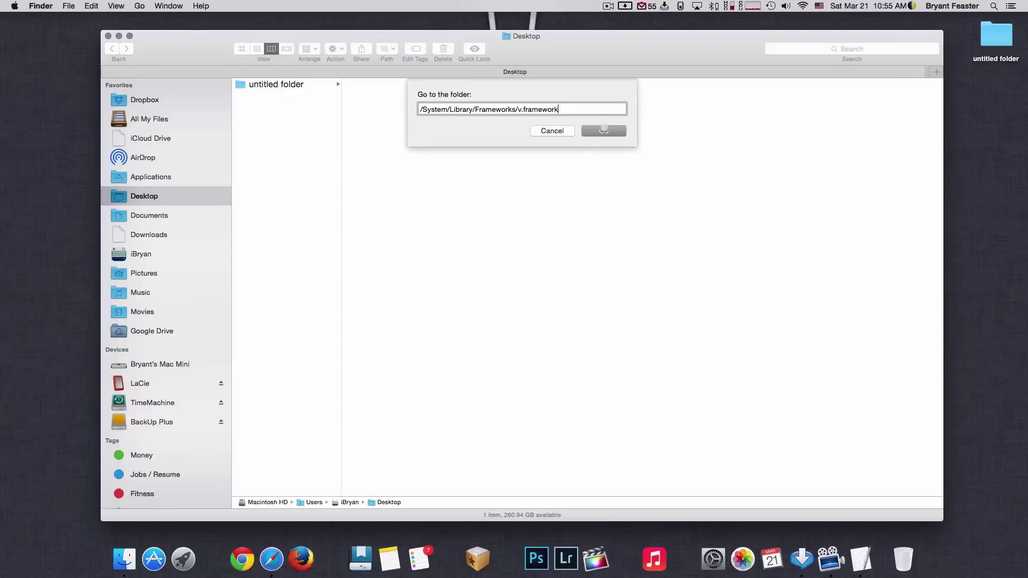
pyautogui.click(607, 132)
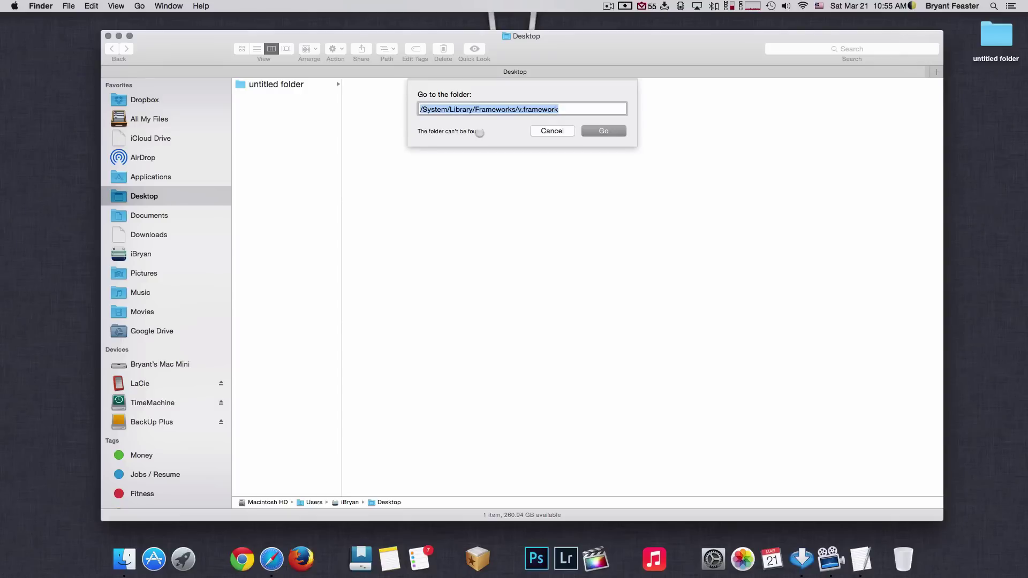
pyautogui.press('BackSpace')
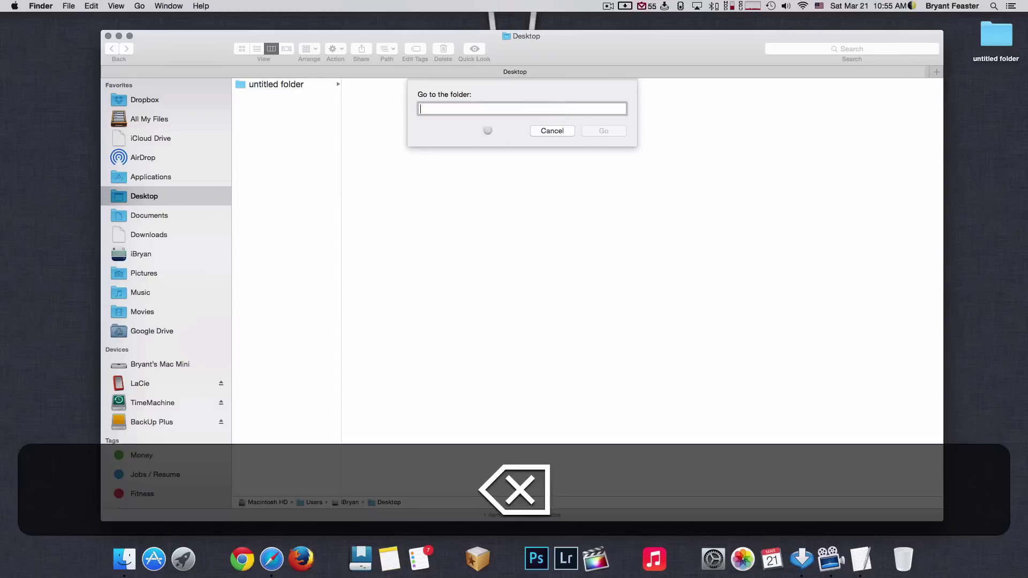
# Copy ~/Library/LaunchAgents/com.genieo.completer.download.plist into Go to Folder, find it missing, and clear the field
pyautogui.click(861, 563)
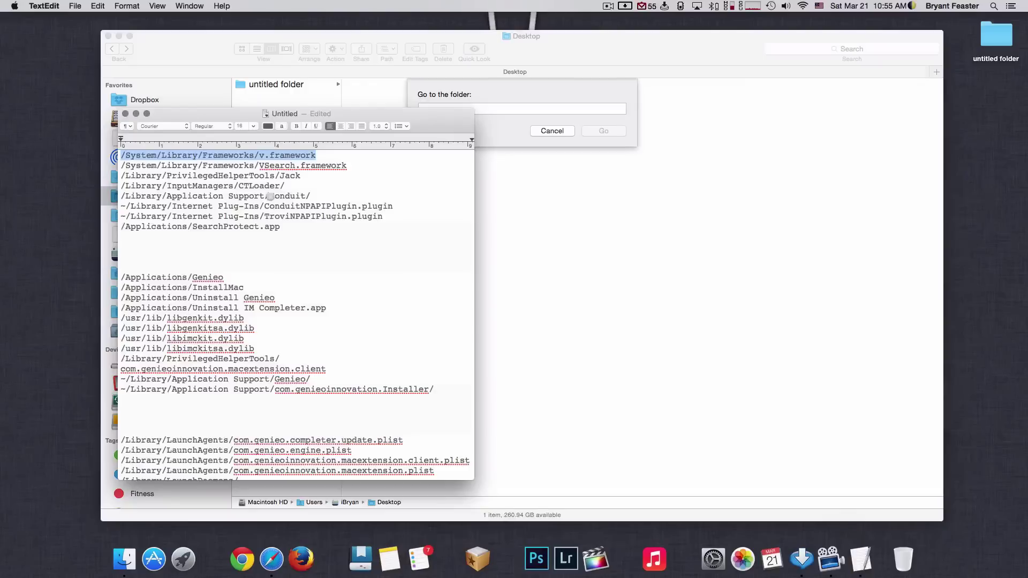
pyautogui.scroll(-5, 275, 351)
pyautogui.scroll(-3, 275, 352)
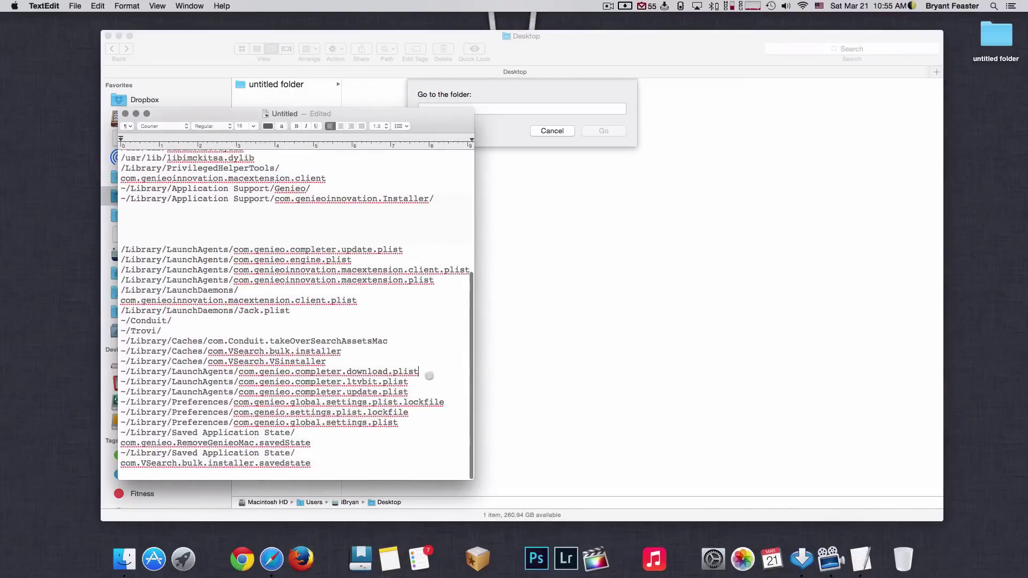
pyautogui.moveTo(420, 371); pyautogui.dragTo(121, 371)
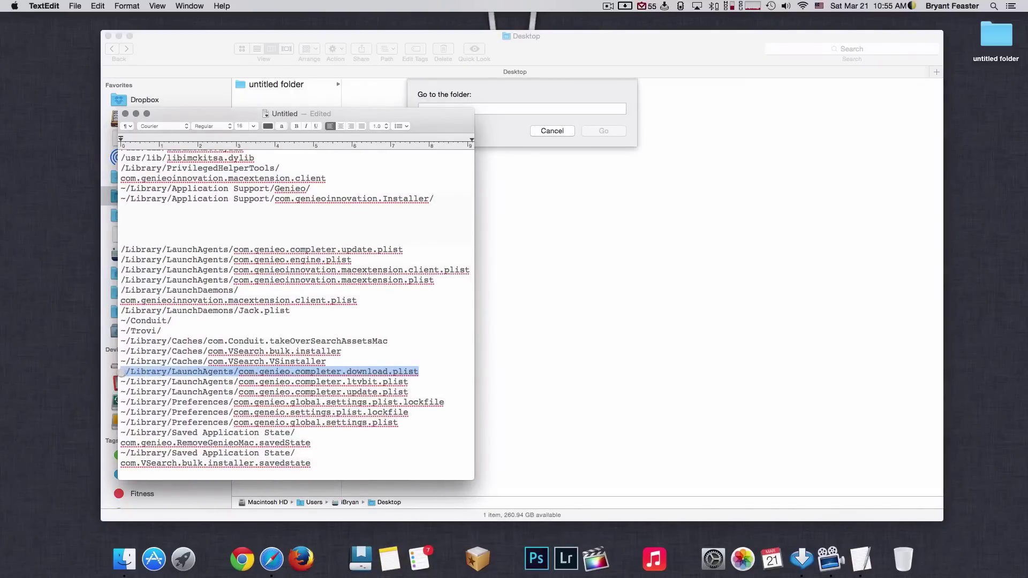
pyautogui.press('super+c')
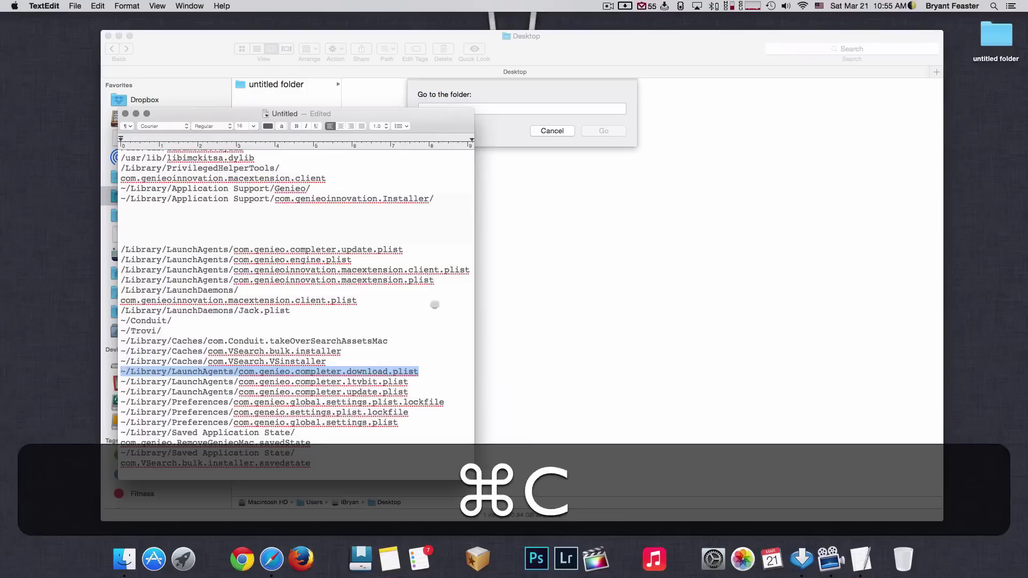
pyautogui.click(506, 88)
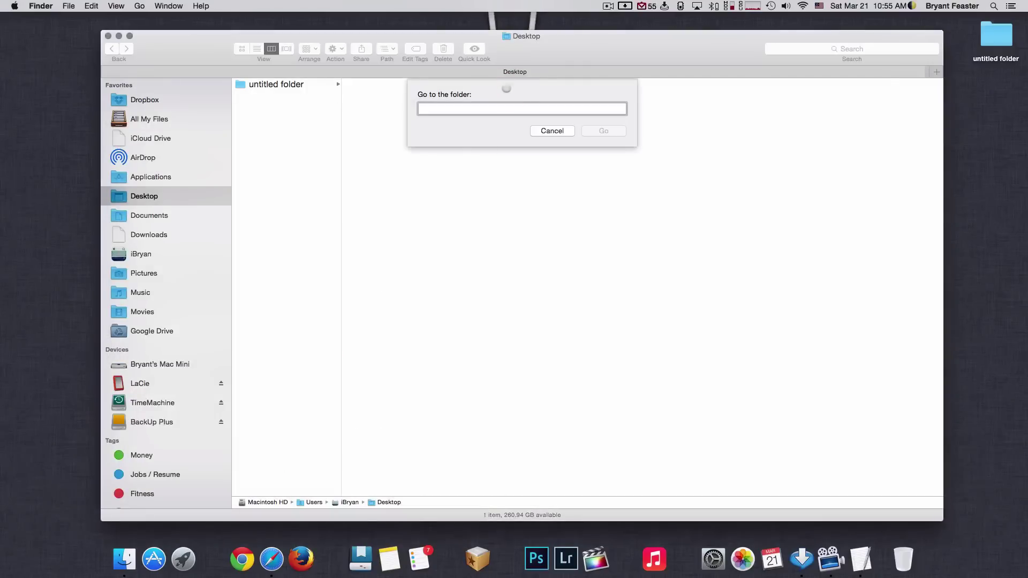
pyautogui.click(494, 108)
pyautogui.press('super+v')
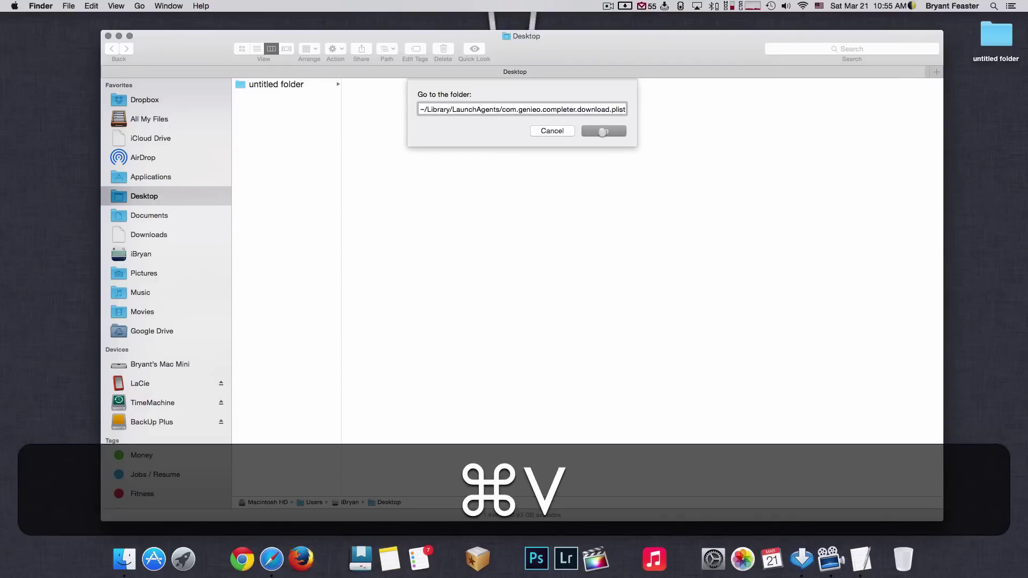
pyautogui.click(603, 131)
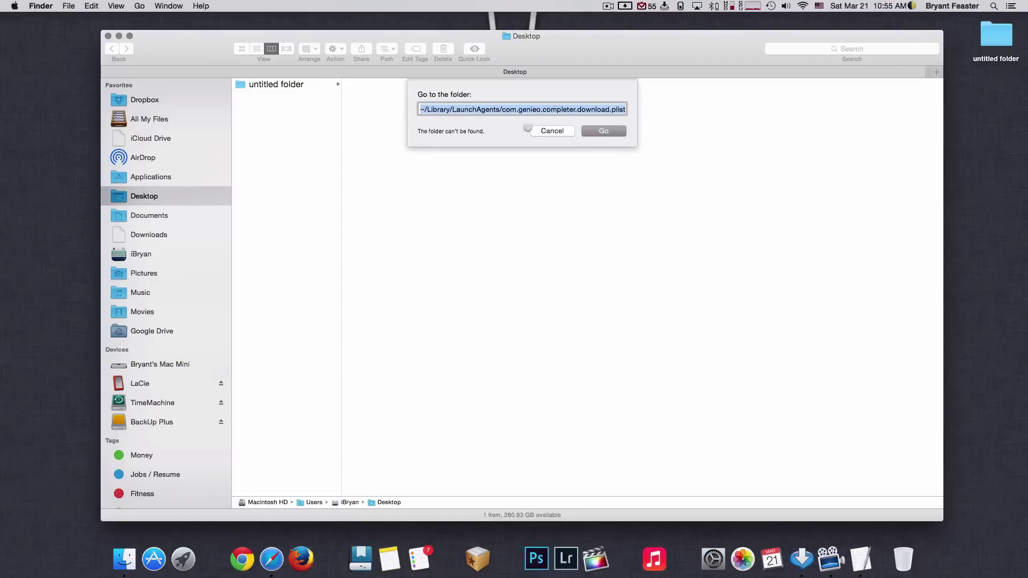
pyautogui.press('BackSpace')
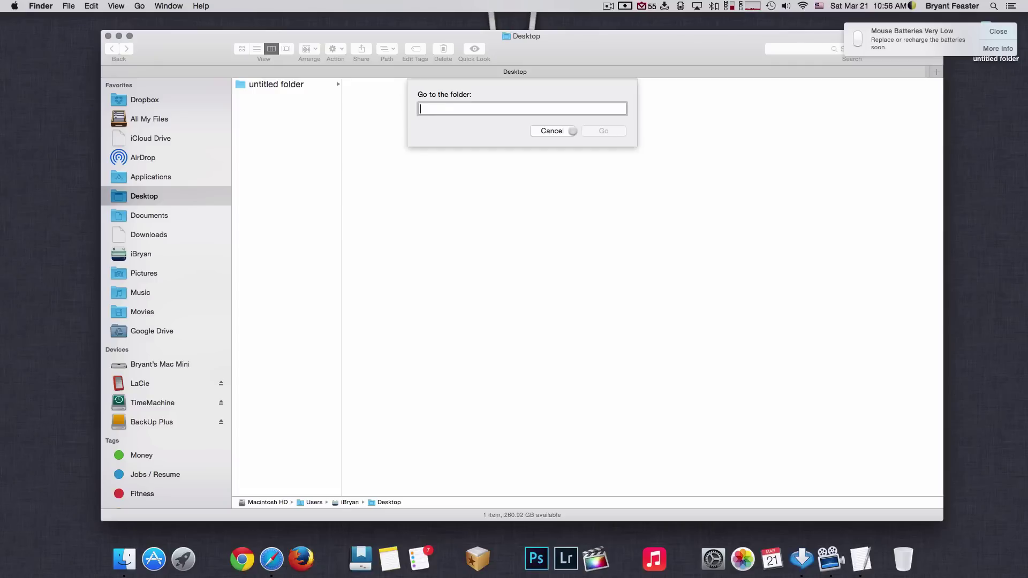
pyautogui.click(860, 558)
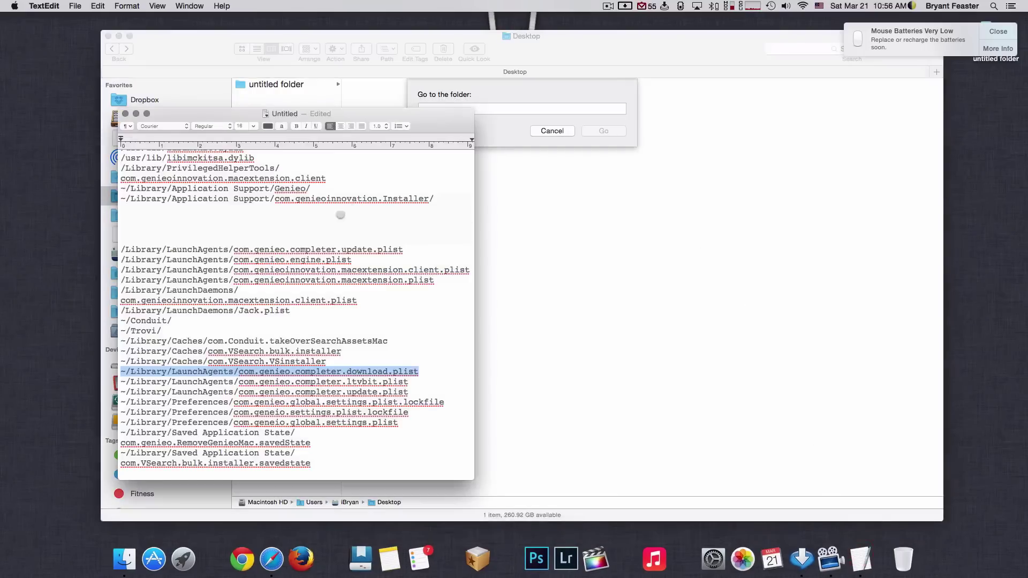
pyautogui.scroll(-2, 316, 290)
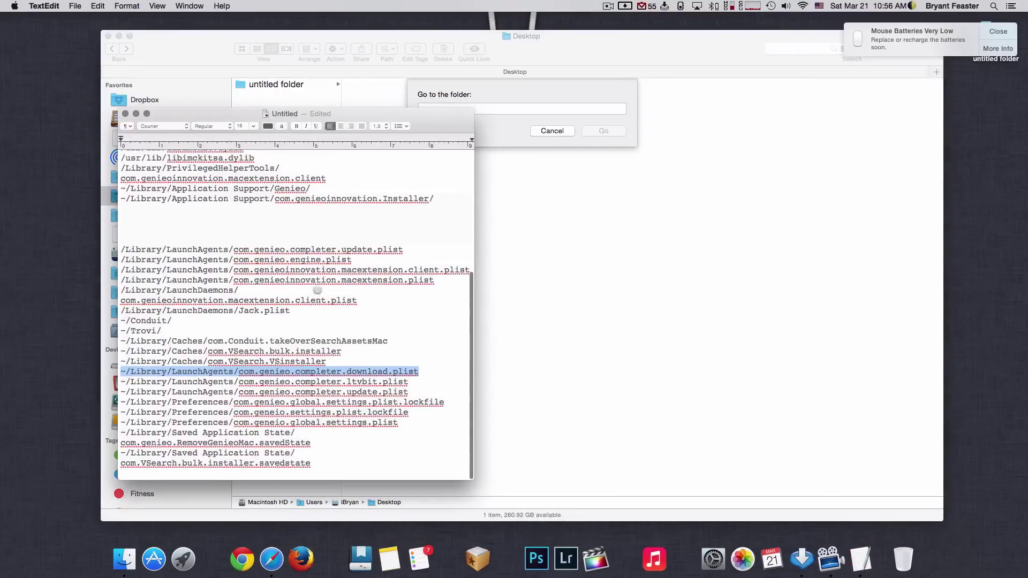
pyautogui.scroll(5, 315, 238)
pyautogui.scroll(-6, 315, 238)
pyautogui.moveTo(435, 281); pyautogui.dragTo(193, 280)
pyautogui.rightClick(220, 281)
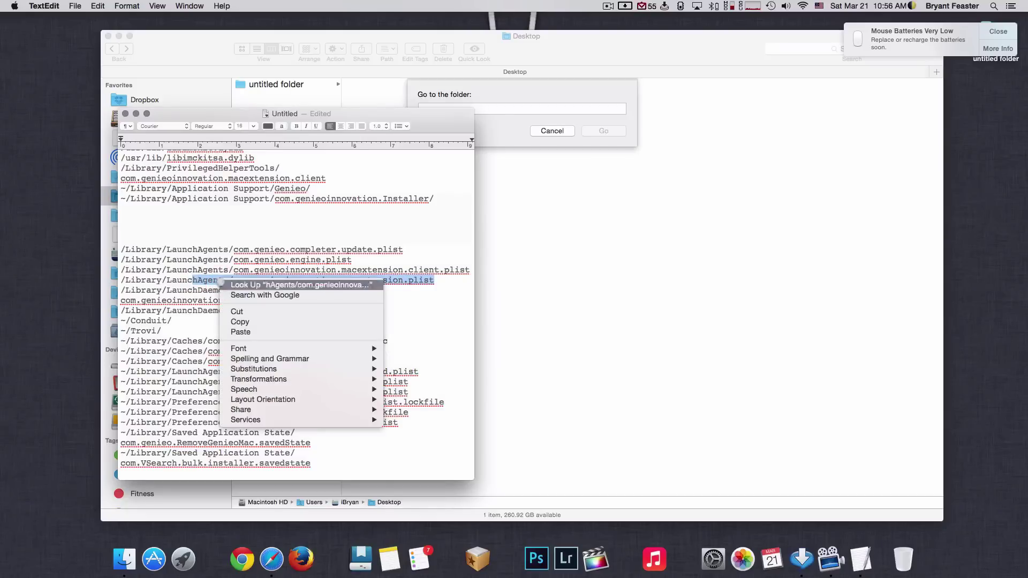
pyautogui.click(293, 235)
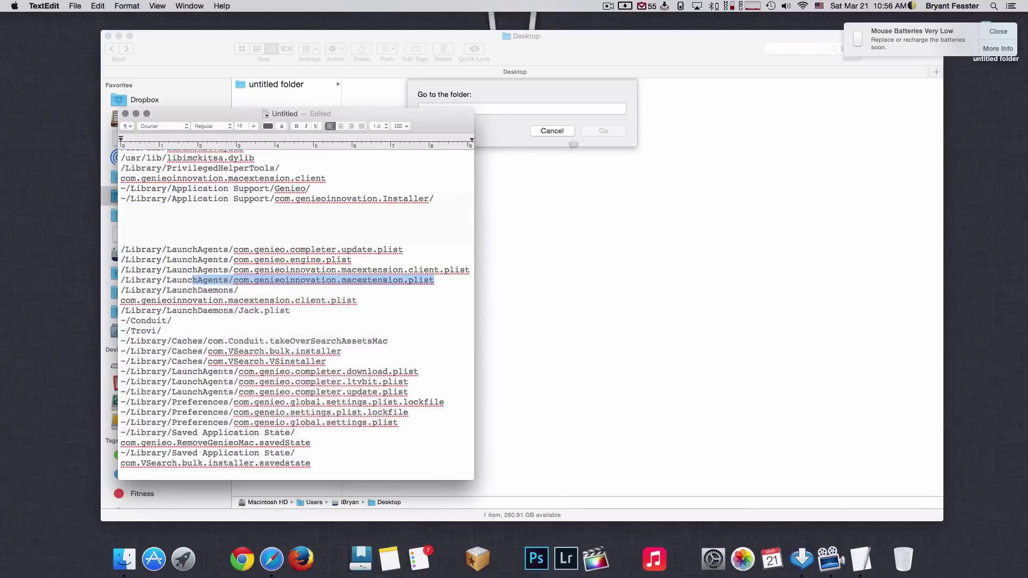
pyautogui.click(989, 32)
pyautogui.scroll(-2, 205, 340)
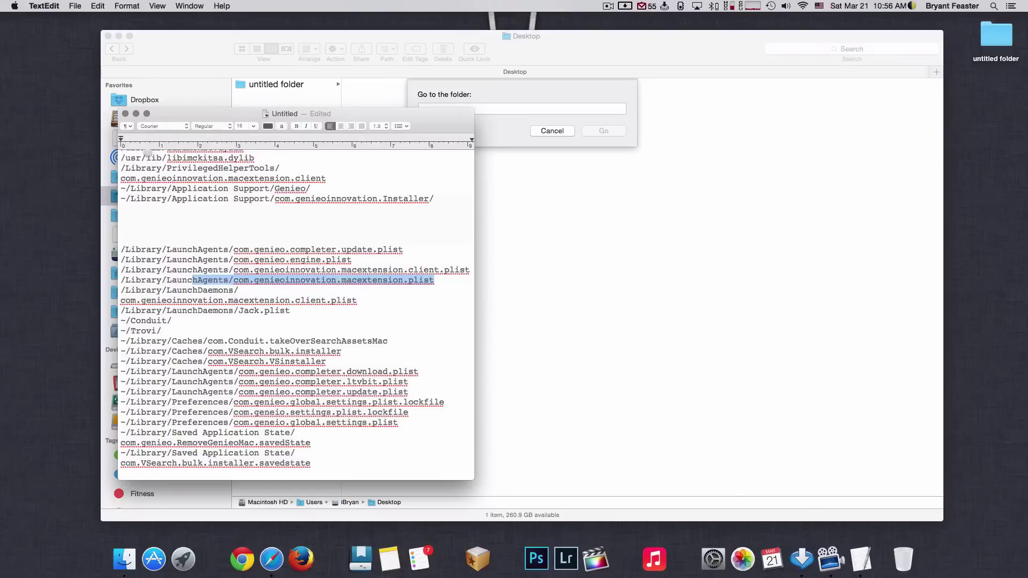
pyautogui.scroll(-2, 198, 295)
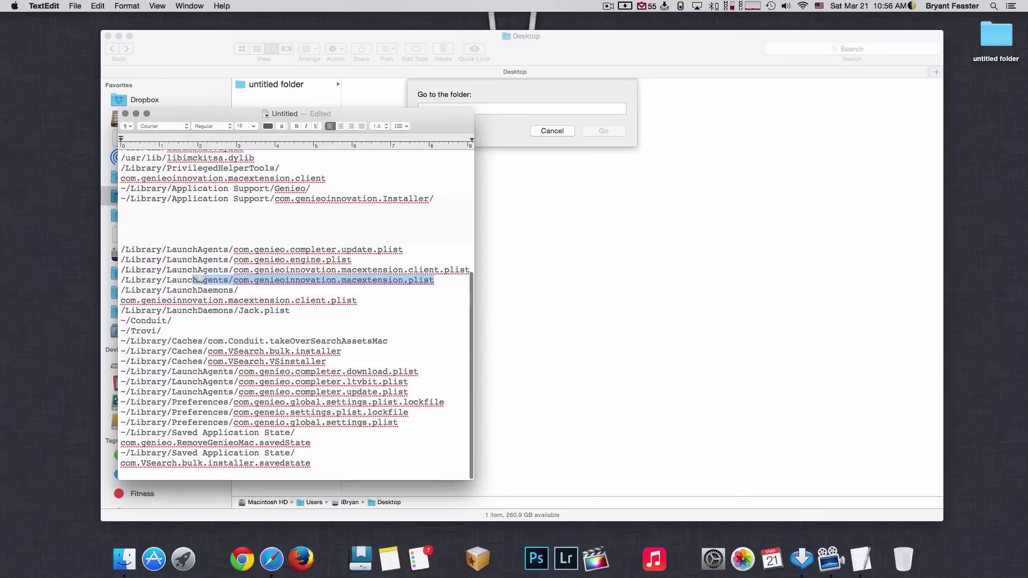
pyautogui.scroll(6, 376, 230)
pyautogui.click(584, 221)
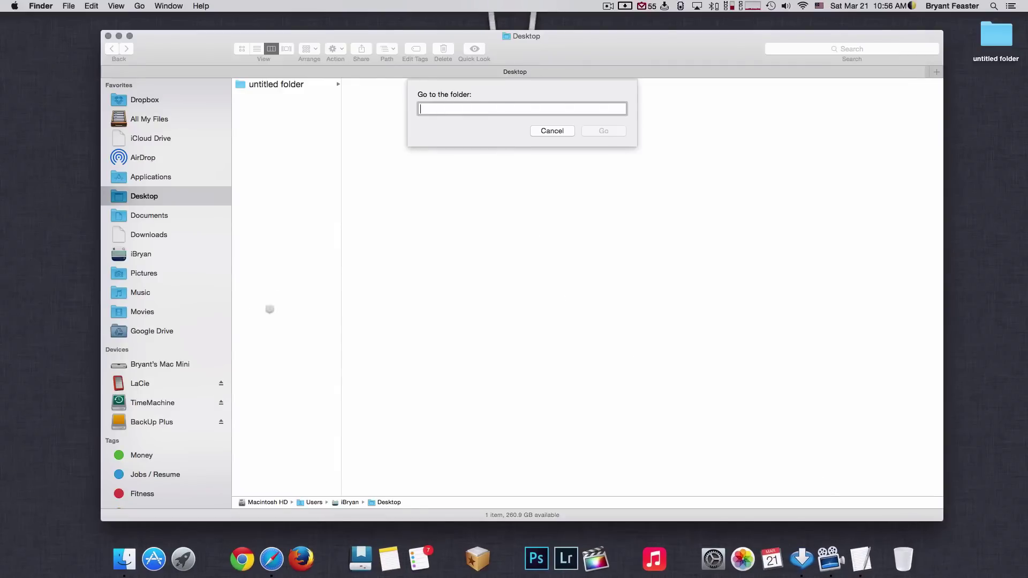
pyautogui.rightClick(903, 557)
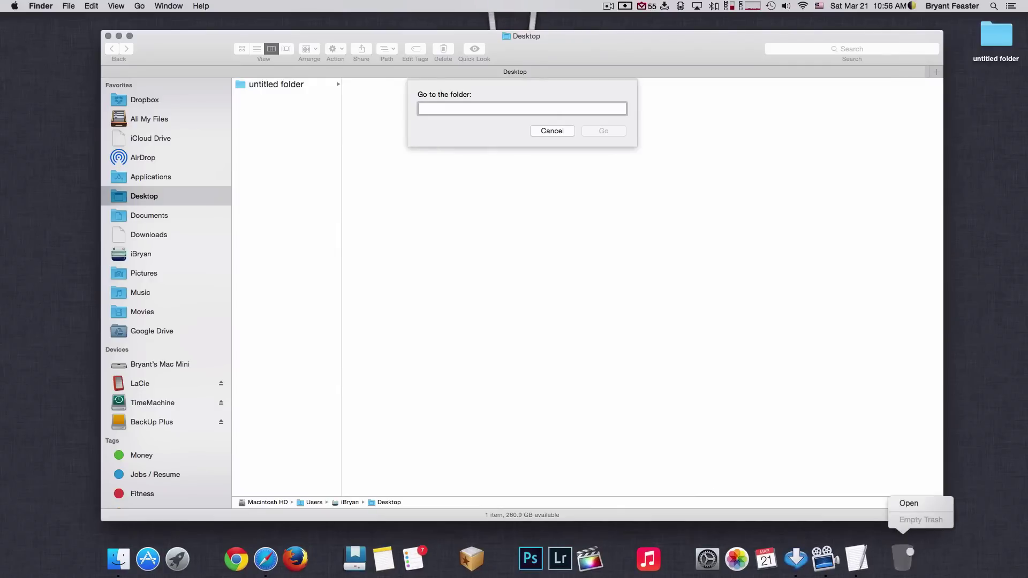
pyautogui.click(826, 365)
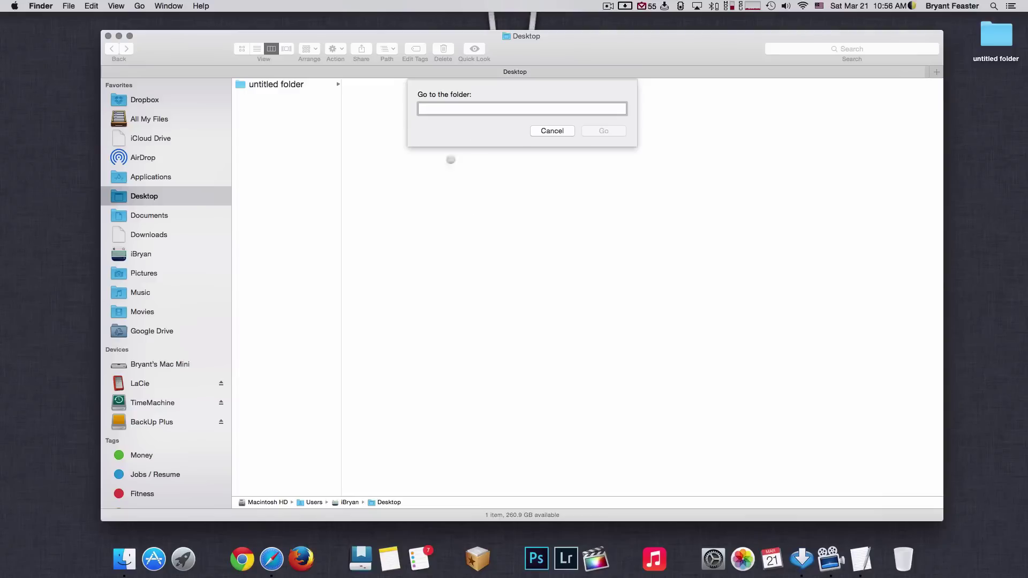
# Copy /usr/lib/libimckitsa.dylib into Go to Folder, find it missing, and cancel the dialog
pyautogui.click(861, 559)
pyautogui.scroll(-5, 295, 316)
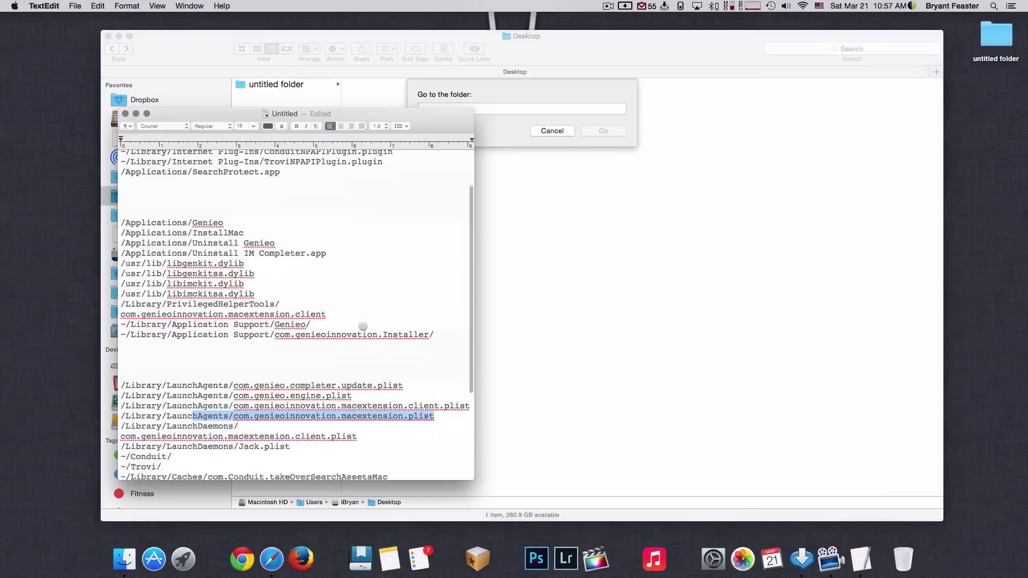
pyautogui.moveTo(254, 266); pyautogui.dragTo(124, 266)
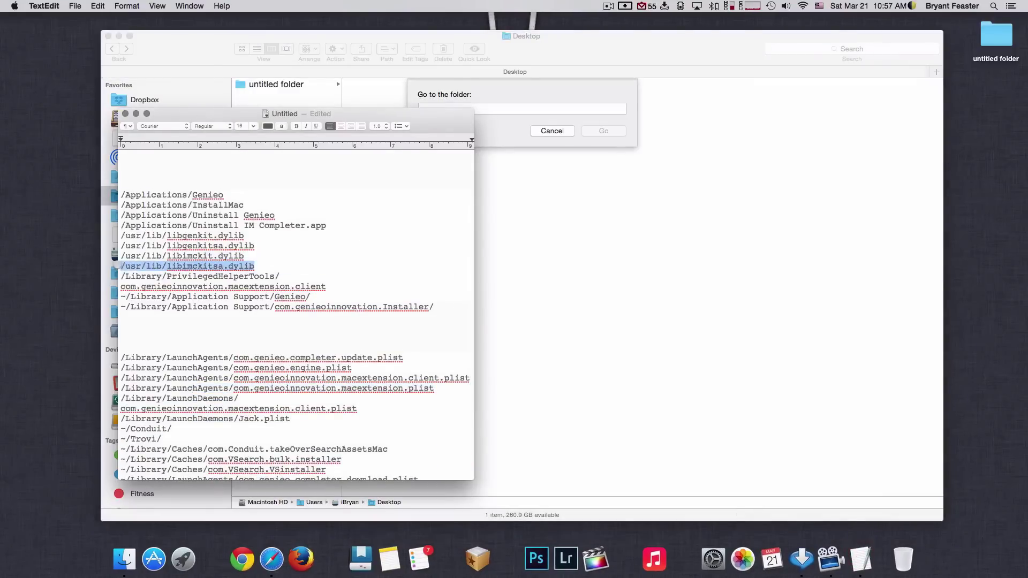
pyautogui.press('super+c')
pyautogui.click(500, 113)
pyautogui.press('super+v')
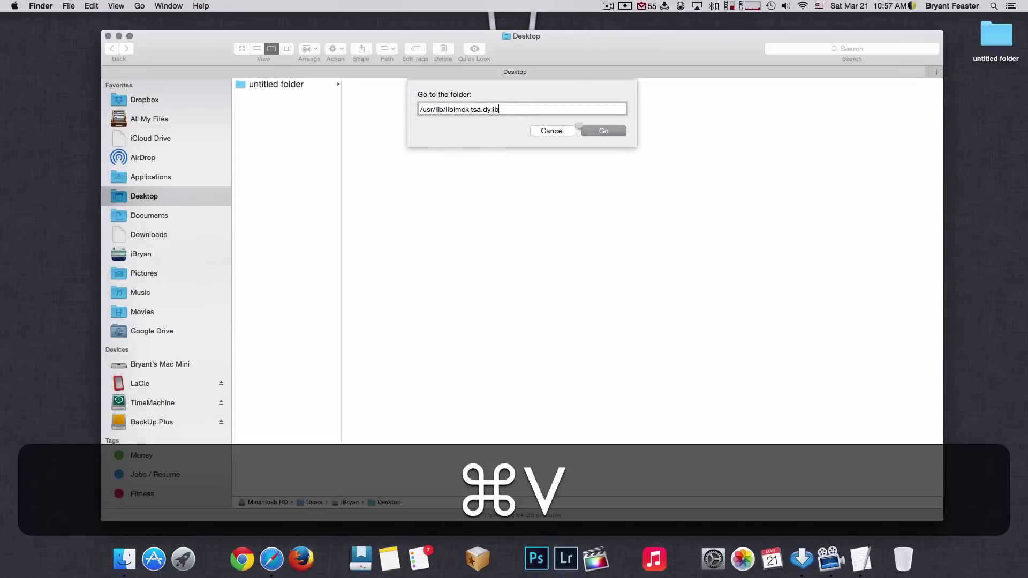
pyautogui.click(604, 131)
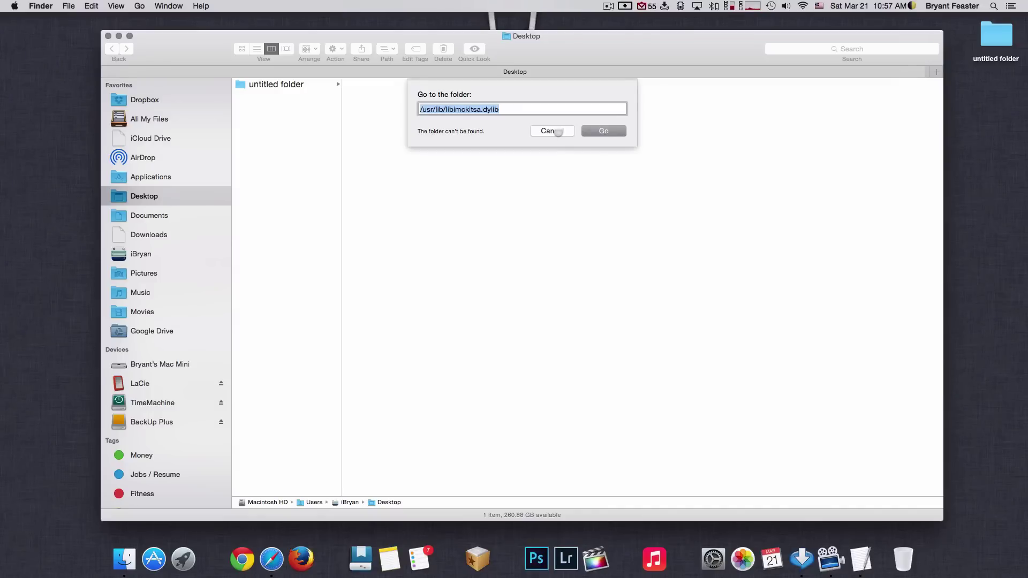
pyautogui.click(558, 132)
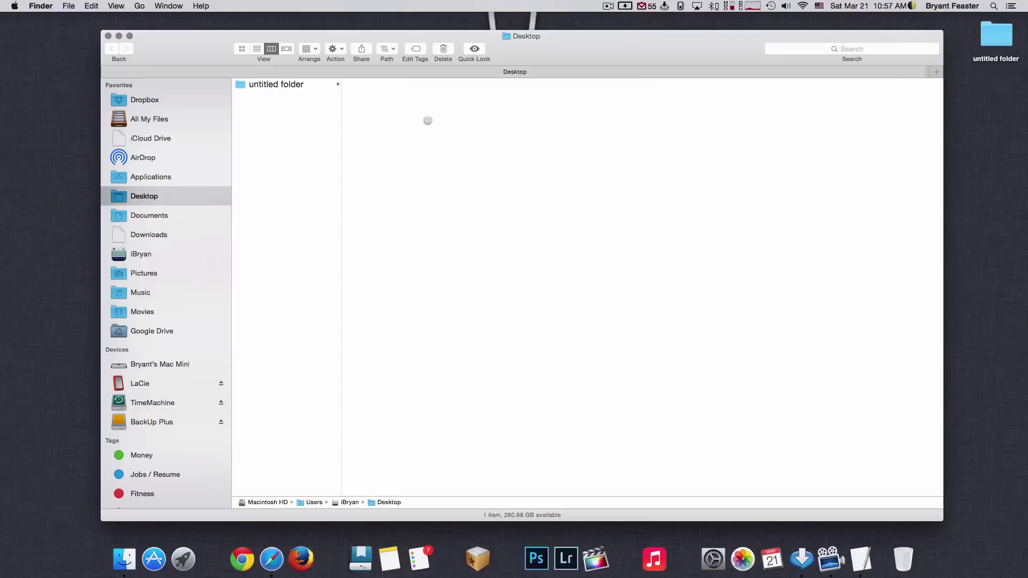
# Minimize the Finder Desktop window and the TextEdit adware path list to the Dock
pyautogui.click(119, 35)
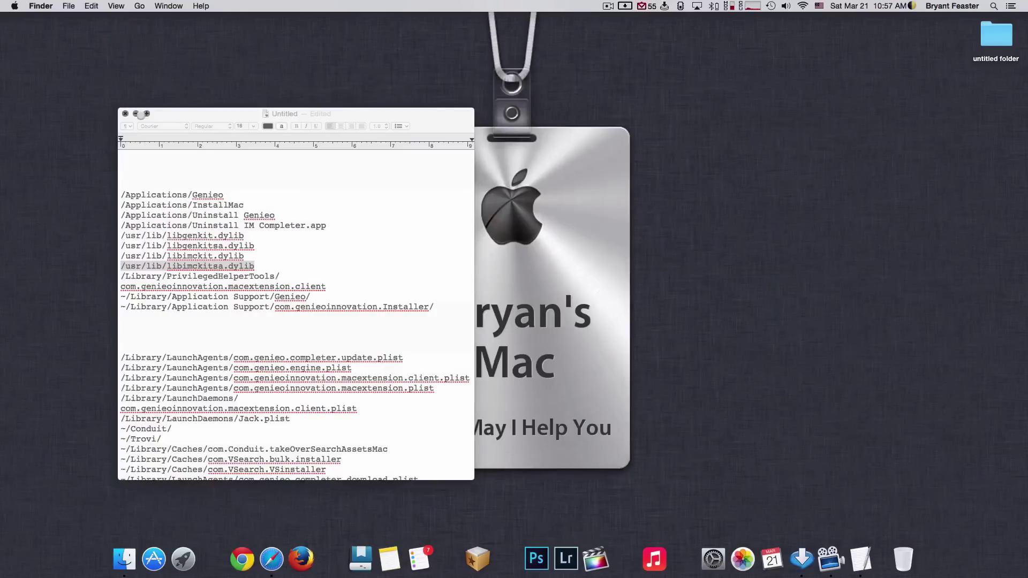
pyautogui.click(136, 114)
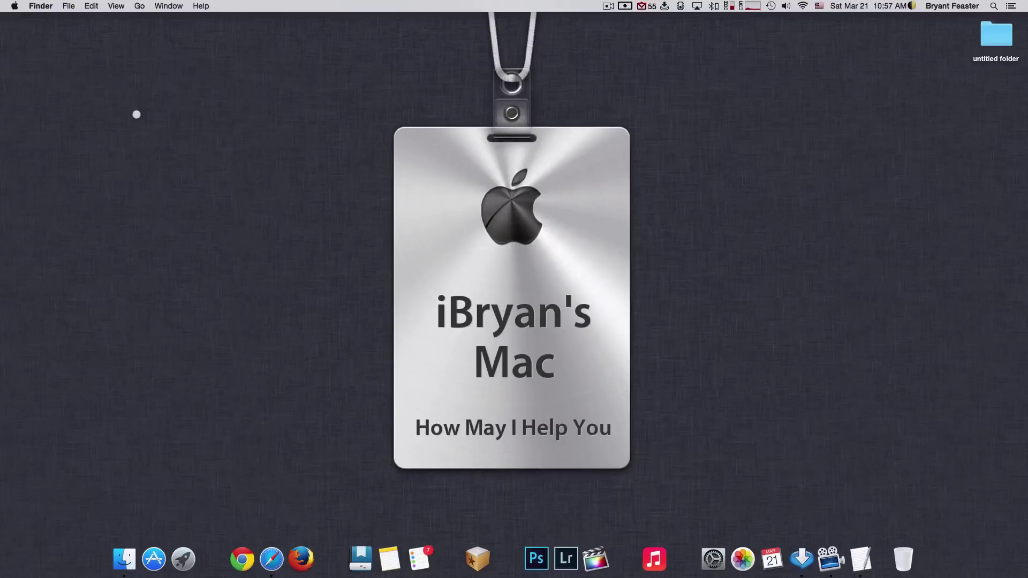